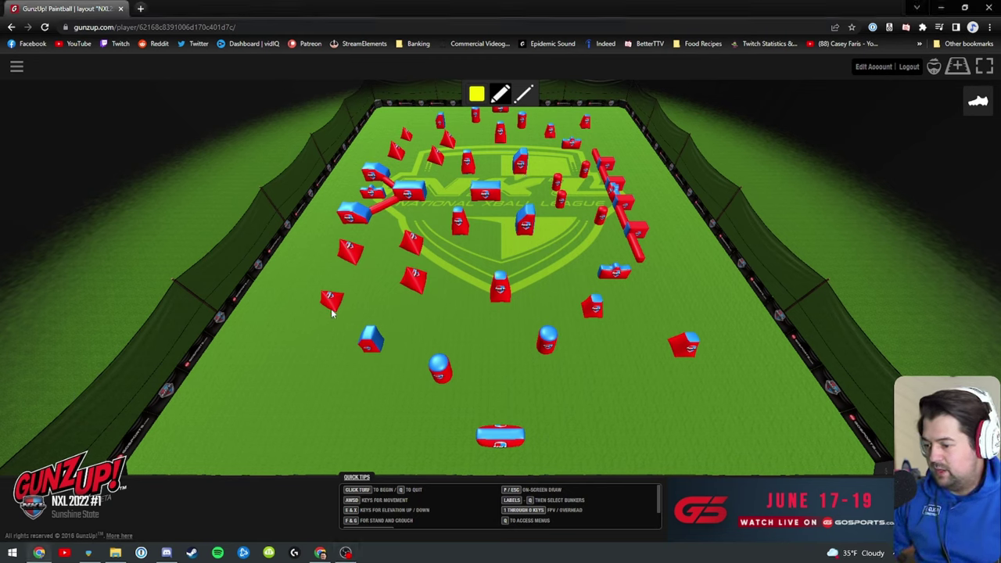
- Draw short yellow lane lines below the four front bunkers
{"action": "left_click_drag", "start_coordinate": [320, 311], "coordinate": [319, 331]}
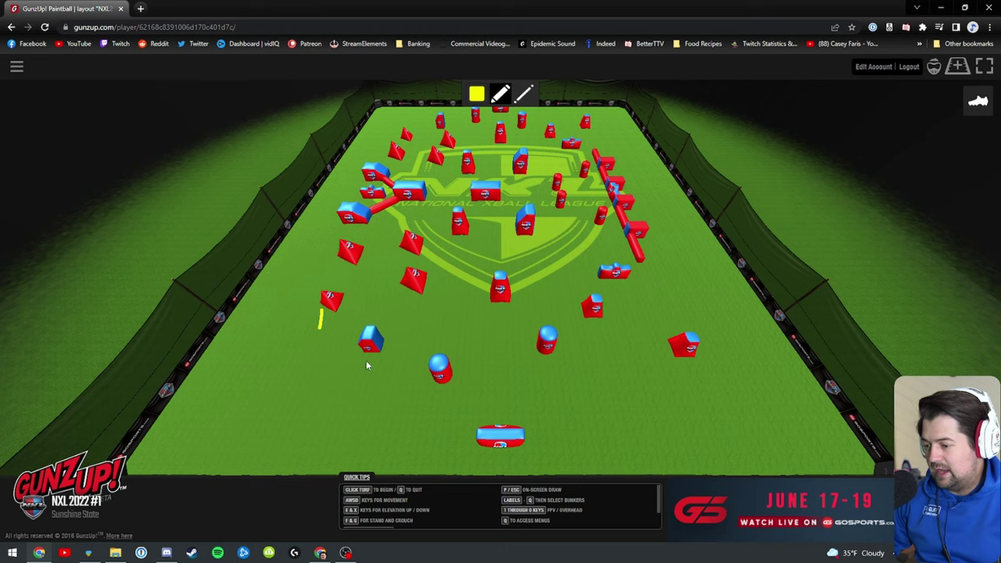
{"action": "left_click_drag", "start_coordinate": [368, 354], "coordinate": [369, 373]}
{"action": "left_click_drag", "start_coordinate": [547, 350], "coordinate": [548, 365]}
{"action": "left_click_drag", "start_coordinate": [687, 361], "coordinate": [689, 380]}
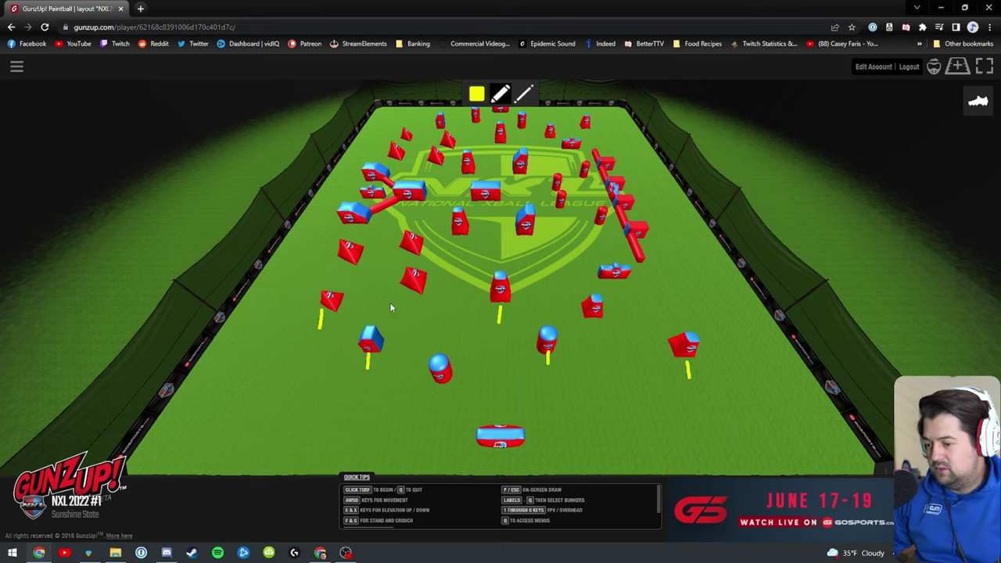
- Write a 2 beside the left, round blue and right front lanes
{"action": "left_click_drag", "start_coordinate": [311, 335], "coordinate": [326, 344]}
{"action": "left_click_drag", "start_coordinate": [428, 389], "coordinate": [455, 414]}
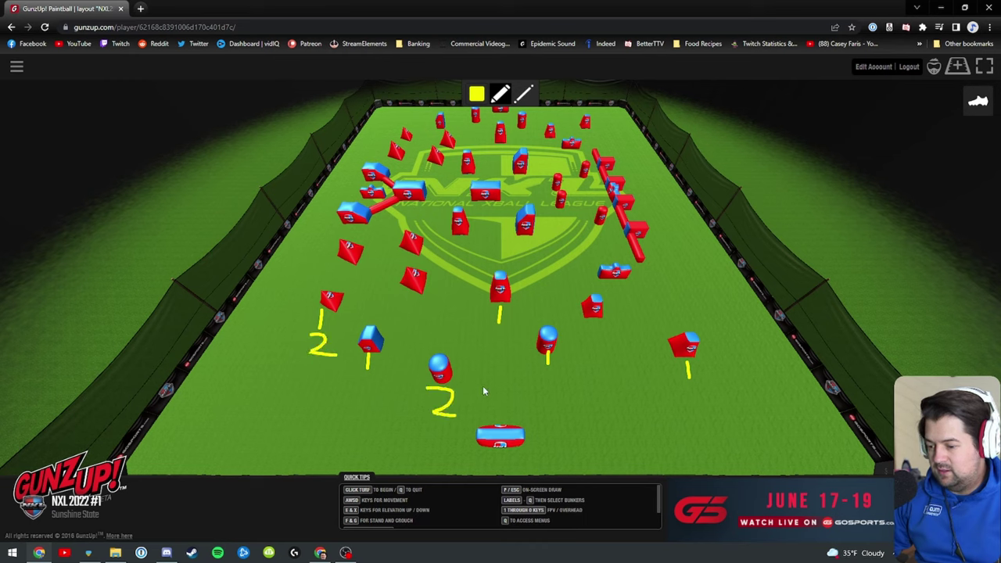
{"action": "left_click_drag", "start_coordinate": [680, 402], "coordinate": [694, 402]}
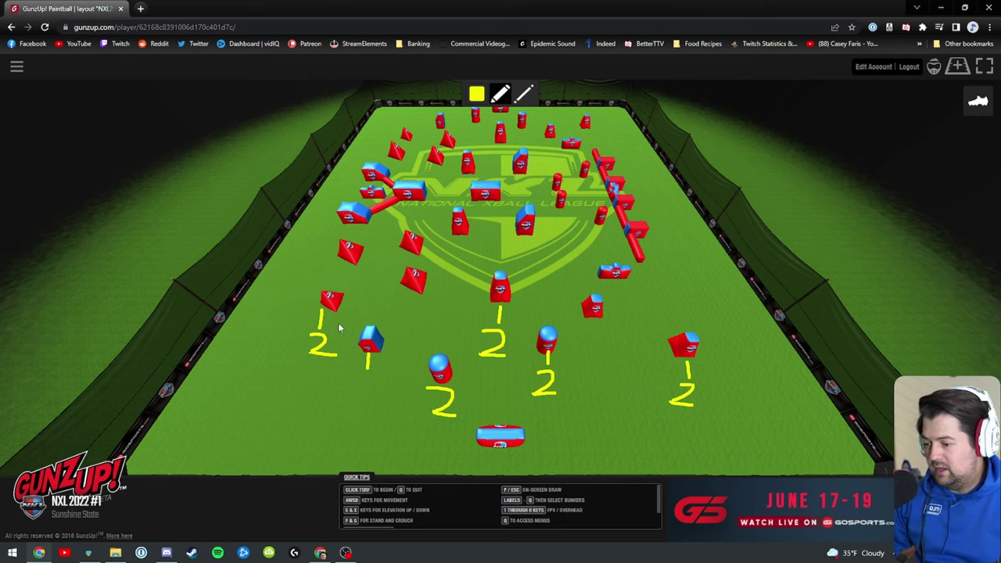
- Cross out the outer left and right 2s with Xs, then clear all drawings
{"action": "left_click_drag", "start_coordinate": [303, 328], "coordinate": [336, 356]}
{"action": "left_click_drag", "start_coordinate": [335, 332], "coordinate": [302, 361]}
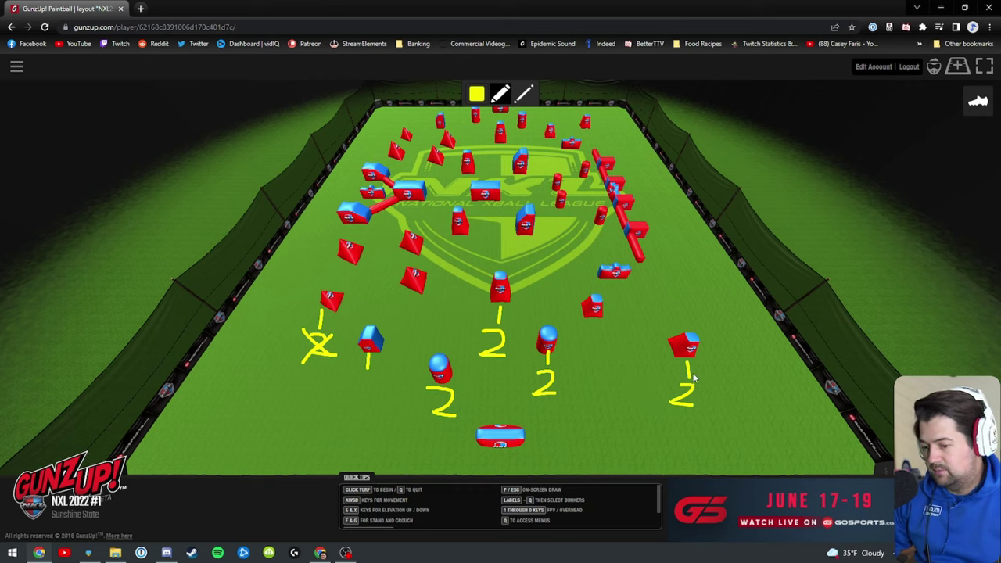
{"action": "left_click_drag", "start_coordinate": [664, 383], "coordinate": [702, 418]}
{"action": "left_click_drag", "start_coordinate": [698, 389], "coordinate": [667, 430]}
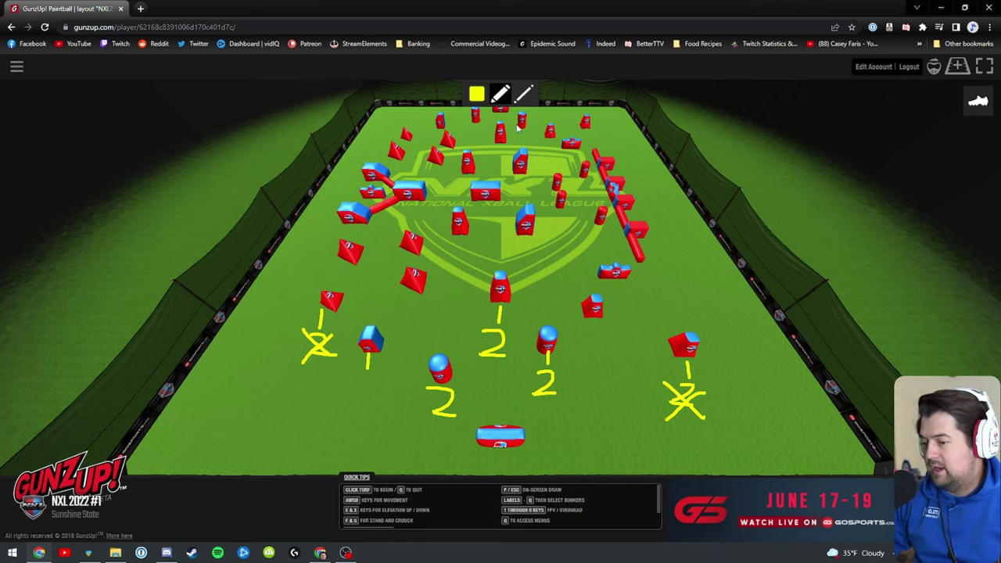
{"action": "left_click", "coordinate": [501, 94]}
- Write 1-2-3 and a circled 4? below the left bunker, and number the blue cube lane
{"action": "left_click_drag", "start_coordinate": [320, 312], "coordinate": [319, 342]}
{"action": "left_click_drag", "start_coordinate": [294, 350], "coordinate": [314, 373]}
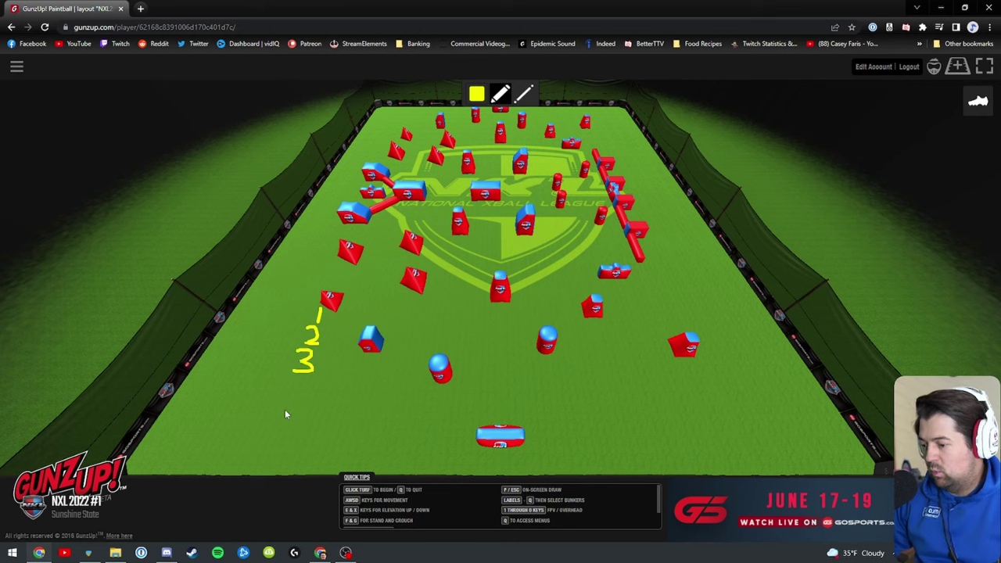
{"action": "left_click_drag", "start_coordinate": [288, 405], "coordinate": [289, 431]}
{"action": "left_click_drag", "start_coordinate": [299, 413], "coordinate": [303, 431]}
{"action": "left_click_drag", "start_coordinate": [287, 386], "coordinate": [297, 450]}
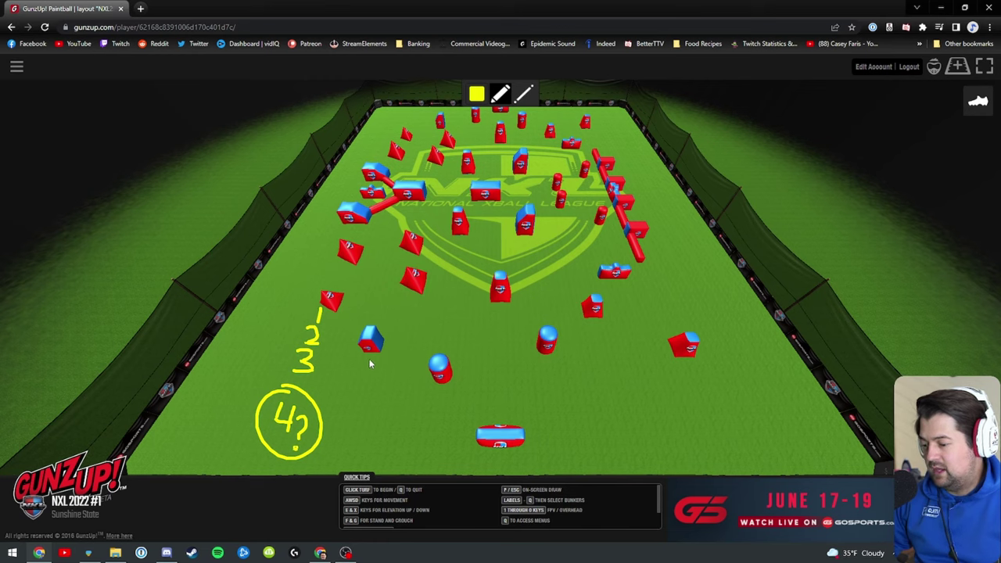
{"action": "left_click_drag", "start_coordinate": [352, 397], "coordinate": [359, 452]}
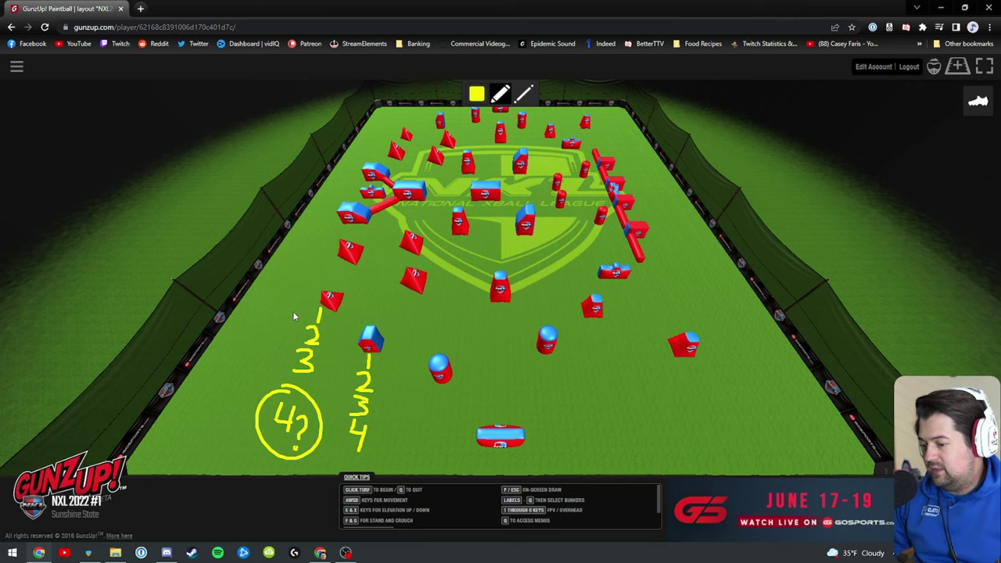
- Scribble out the left 3, add a circled 4?, draw a dashed far lane, then clear everything
{"action": "mouse_move", "coordinate": [309, 337]}
{"action": "left_mouse_down"}
{"action": "mouse_move", "coordinate": [313, 367]}
{"action": "mouse_move", "coordinate": [295, 369]}
{"action": "left_mouse_up"}
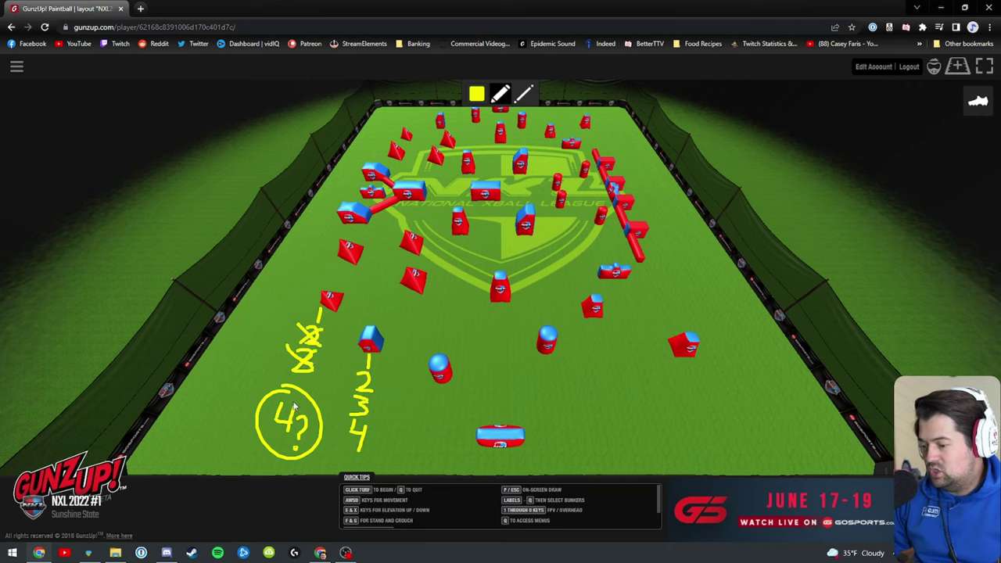
{"action": "left_click_drag", "start_coordinate": [353, 408], "coordinate": [351, 409]}
{"action": "left_click_drag", "start_coordinate": [391, 421], "coordinate": [396, 444]}
{"action": "left_click", "coordinate": [396, 450]}
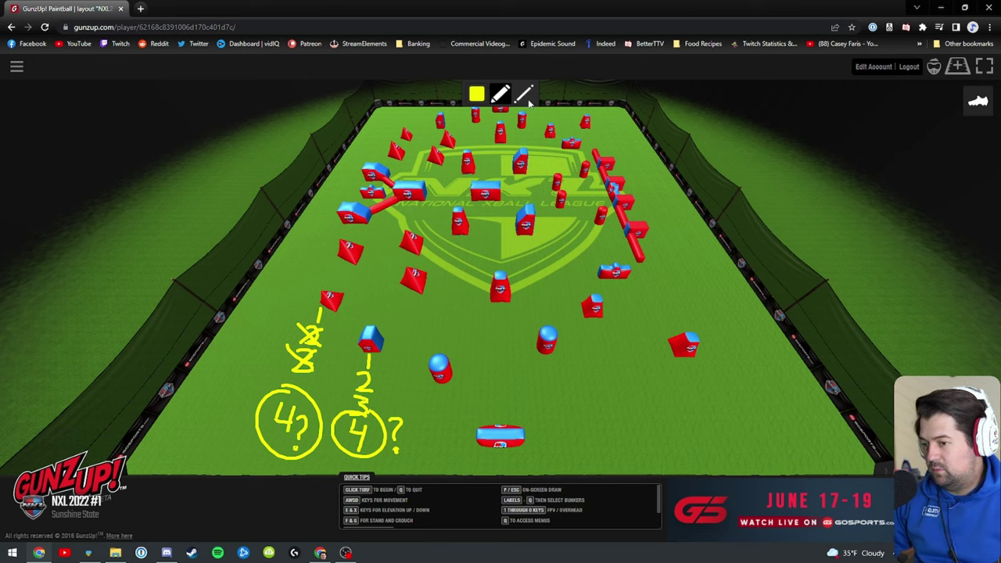
{"action": "left_click_drag", "start_coordinate": [483, 127], "coordinate": [376, 261]}
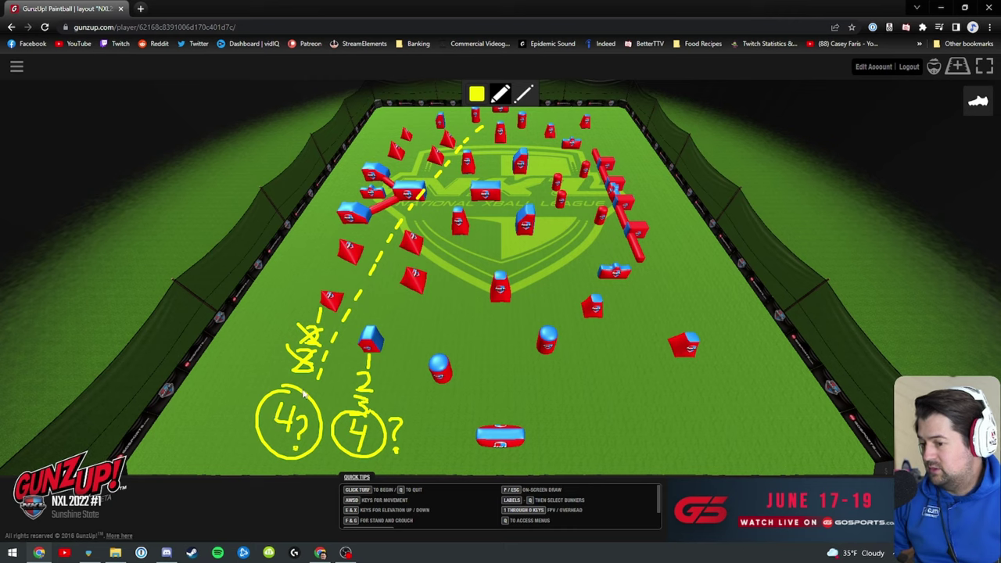
{"action": "key", "text": "f"}
{"action": "key", "text": "f"}
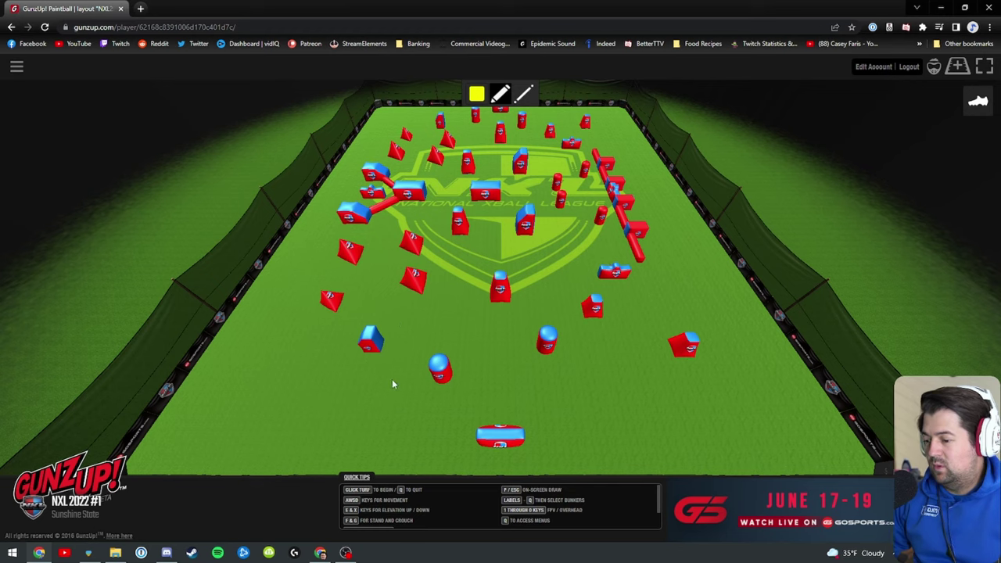
- Sketch a curved arrow and circles on the blue cube and round blue bunkers, then clear them
{"action": "left_click_drag", "start_coordinate": [256, 401], "coordinate": [315, 455]}
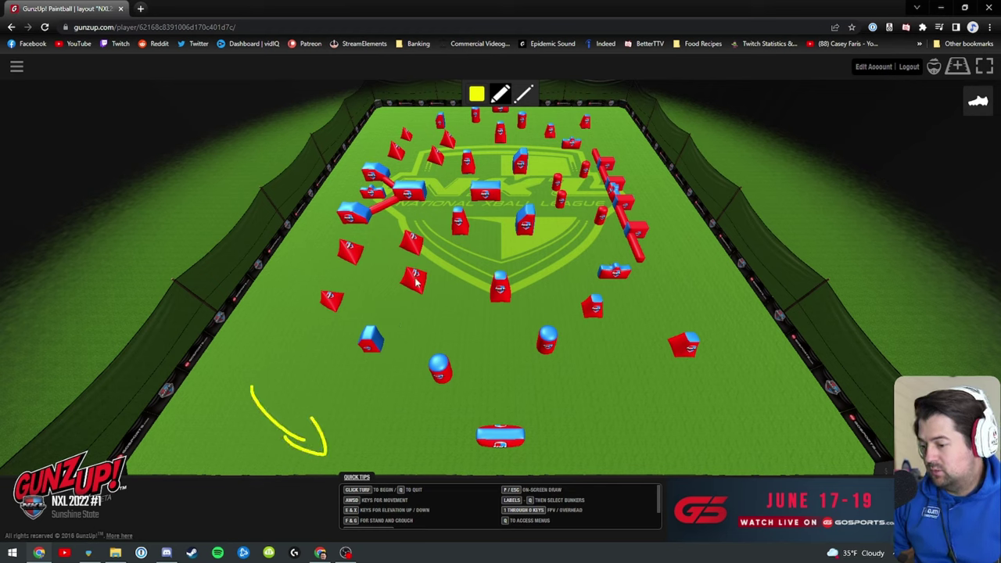
{"action": "left_click_drag", "start_coordinate": [377, 321], "coordinate": [395, 322]}
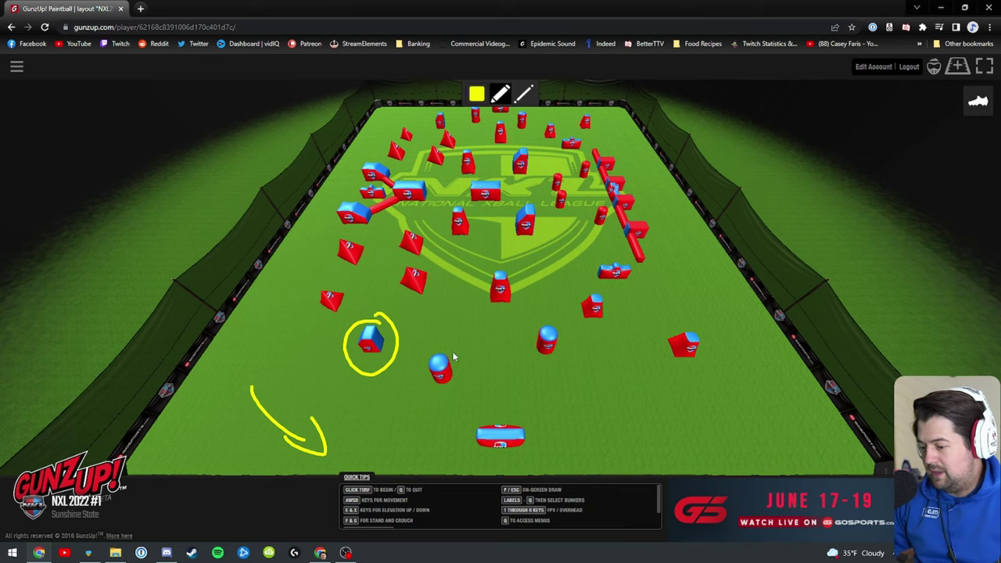
{"action": "mouse_move", "coordinate": [453, 358]}
{"action": "left_mouse_down"}
{"action": "mouse_move", "coordinate": [422, 358]}
{"action": "mouse_move", "coordinate": [446, 352]}
{"action": "left_mouse_up"}
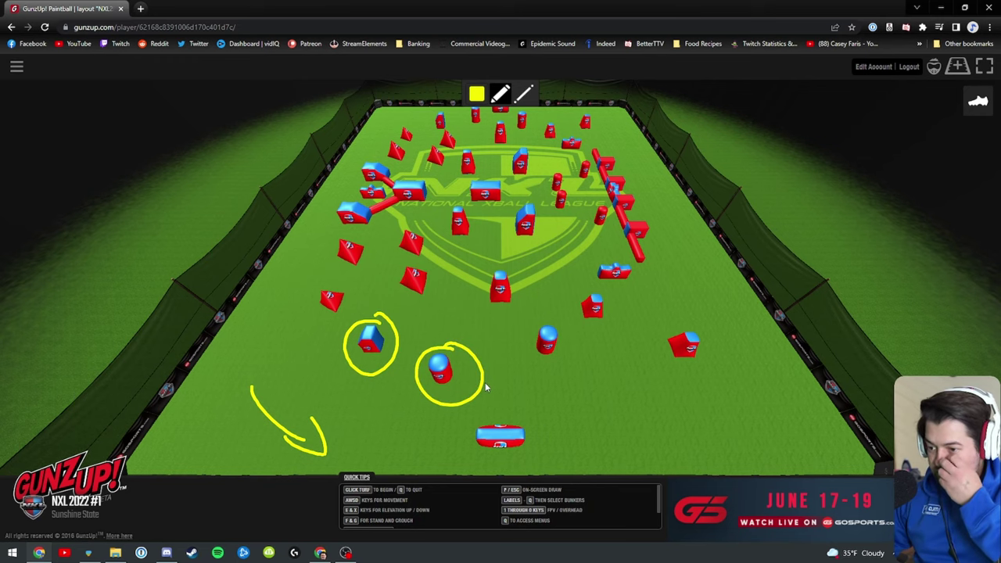
{"action": "left_click_drag", "start_coordinate": [433, 389], "coordinate": [453, 426]}
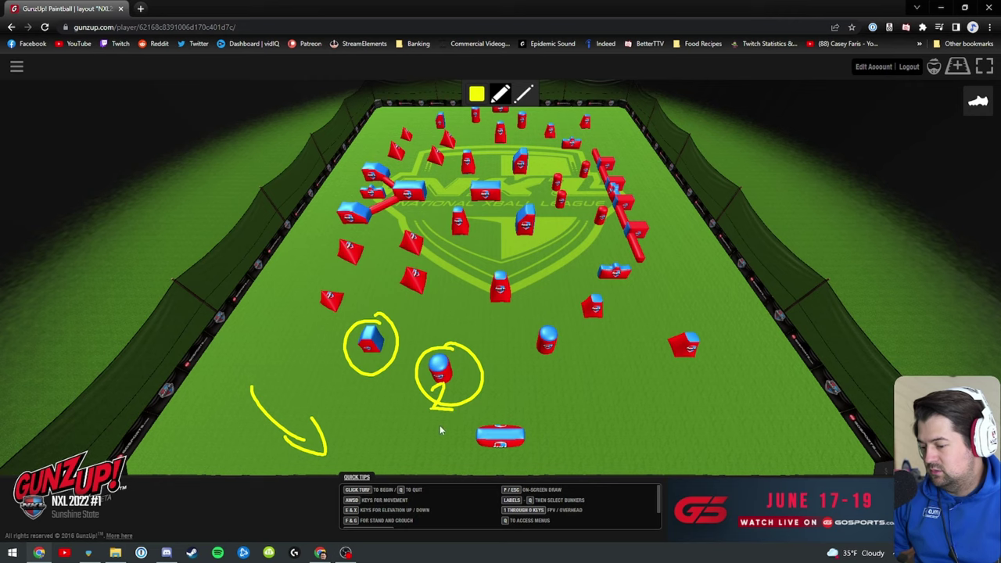
{"action": "key", "text": "Escape"}
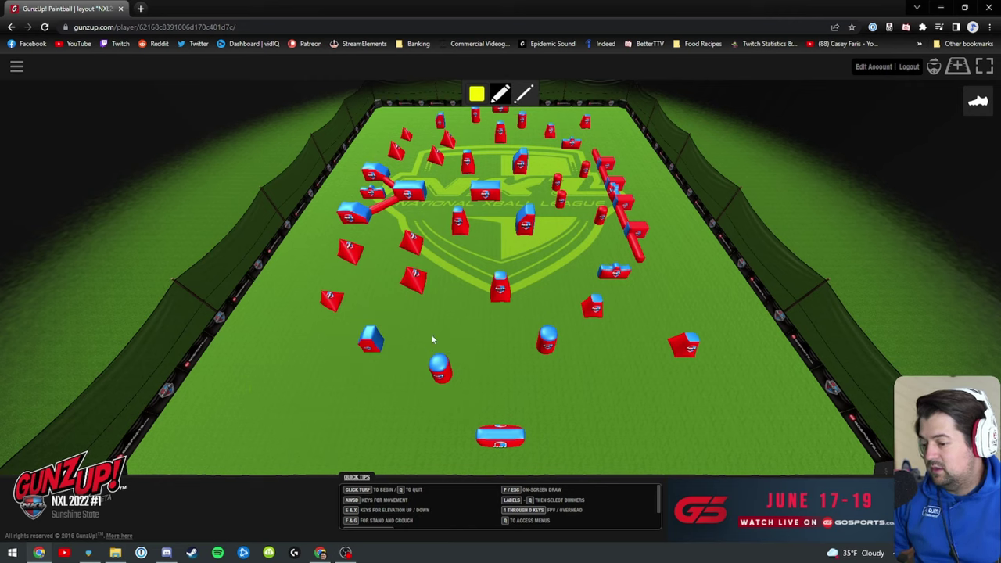
- Circle the red wedge bunker, erase it, then loop both front blue bunkers together
{"action": "left_click_drag", "start_coordinate": [426, 262], "coordinate": [415, 256]}
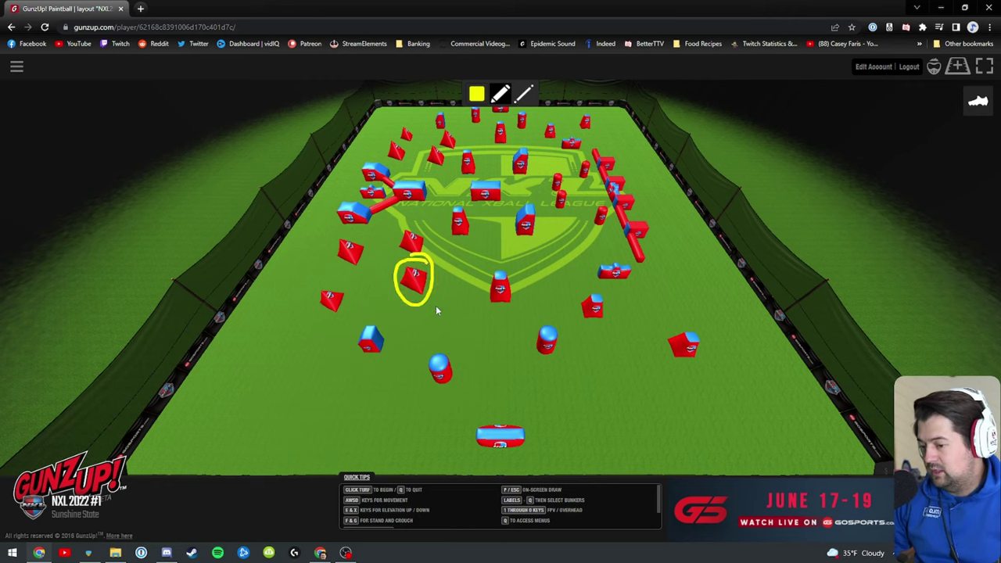
{"action": "key", "text": "Escape"}
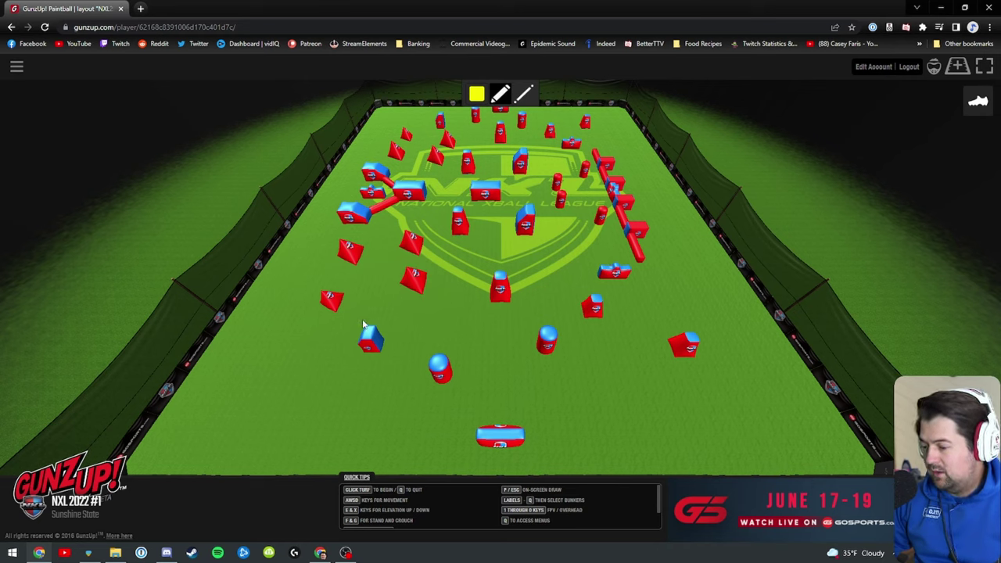
{"action": "mouse_move", "coordinate": [363, 371]}
{"action": "left_mouse_down"}
{"action": "mouse_move", "coordinate": [462, 359]}
{"action": "mouse_move", "coordinate": [401, 322]}
{"action": "mouse_move", "coordinate": [357, 325]}
{"action": "left_mouse_up"}
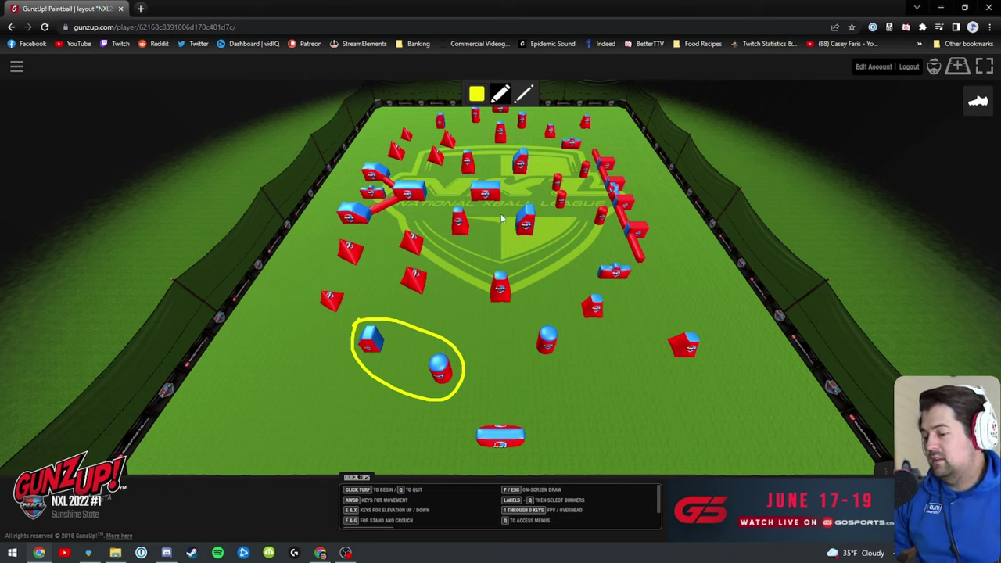
- Write an underlined 4 below the blue bunker loop
{"action": "left_click_drag", "start_coordinate": [336, 410], "coordinate": [344, 443]}
{"action": "left_click_drag", "start_coordinate": [339, 415], "coordinate": [339, 451]}
{"action": "left_click_drag", "start_coordinate": [308, 463], "coordinate": [371, 464]}
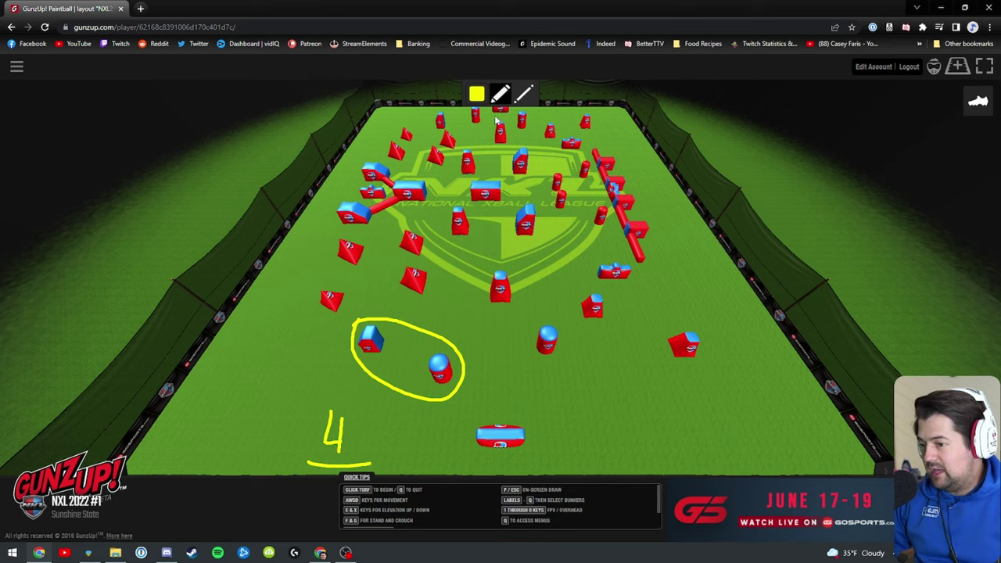
- Draw a dashed left lane, mark the far bunkers, and start a straight line from the centre logo
{"action": "left_click_drag", "start_coordinate": [494, 119], "coordinate": [280, 395]}
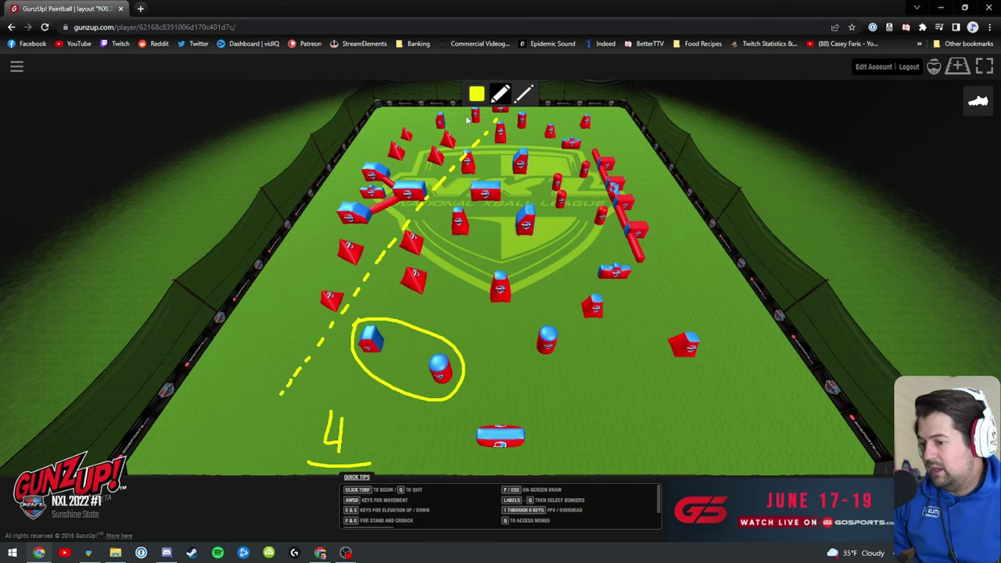
{"action": "left_click_drag", "start_coordinate": [465, 123], "coordinate": [478, 122]}
{"action": "left_click_drag", "start_coordinate": [419, 141], "coordinate": [401, 142]}
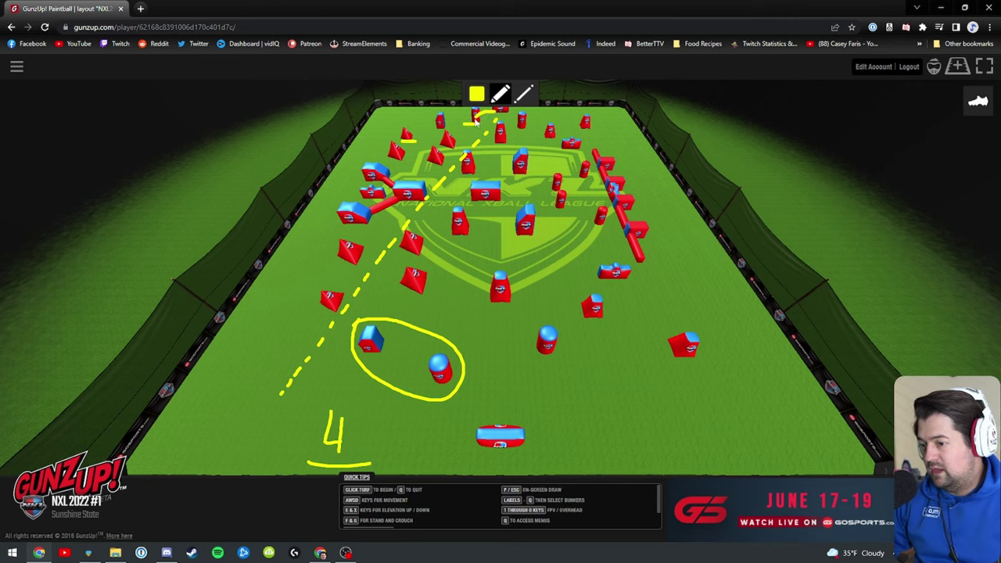
{"action": "left_click_drag", "start_coordinate": [457, 190], "coordinate": [324, 329]}
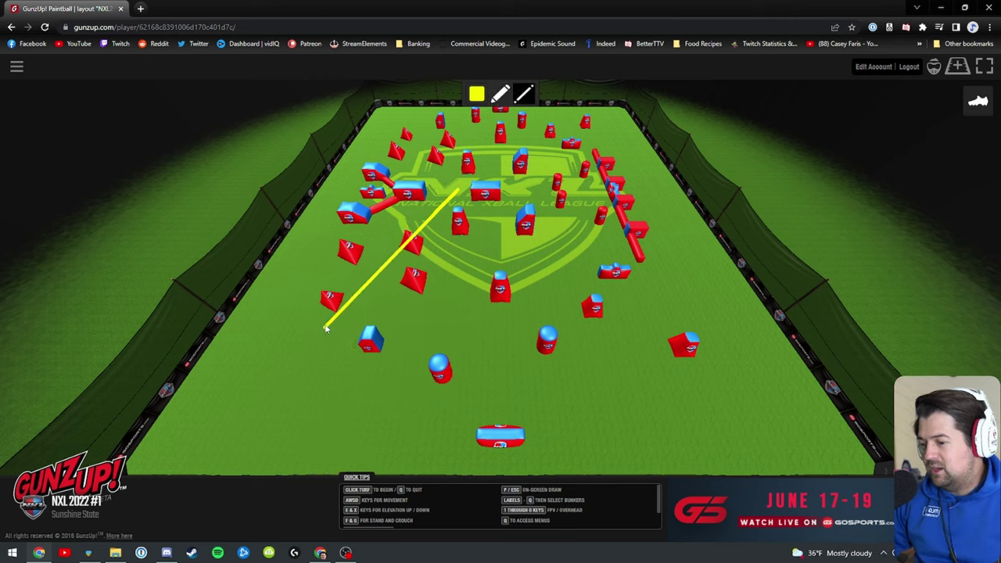
- Finish the straight line, curve a path around the far-left bunkers, then clear all drawings
{"action": "left_click", "coordinate": [503, 95]}
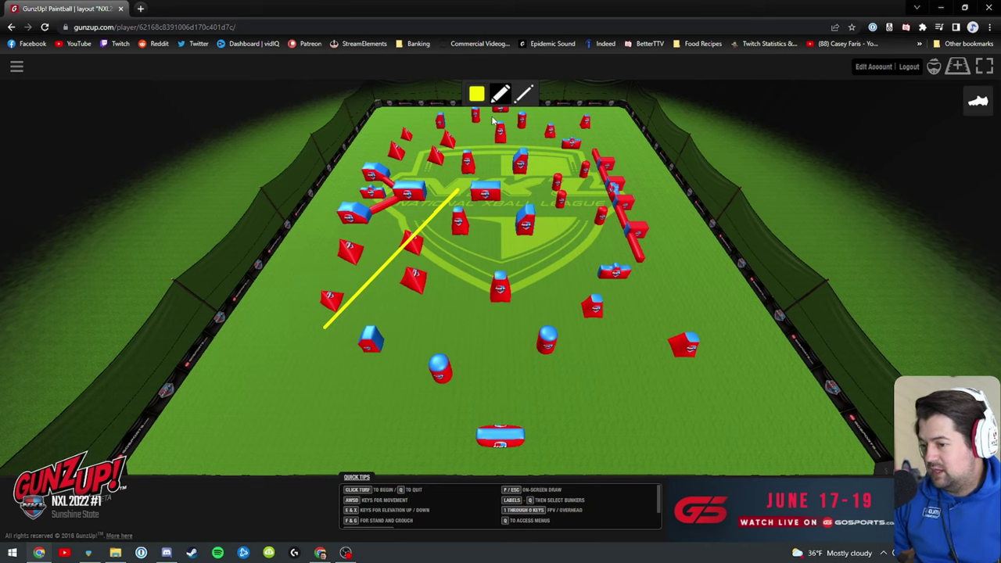
{"action": "mouse_move", "coordinate": [485, 116]}
{"action": "left_mouse_down"}
{"action": "mouse_move", "coordinate": [353, 167]}
{"action": "mouse_move", "coordinate": [316, 246]}
{"action": "mouse_move", "coordinate": [308, 231]}
{"action": "mouse_move", "coordinate": [333, 255]}
{"action": "left_mouse_up"}
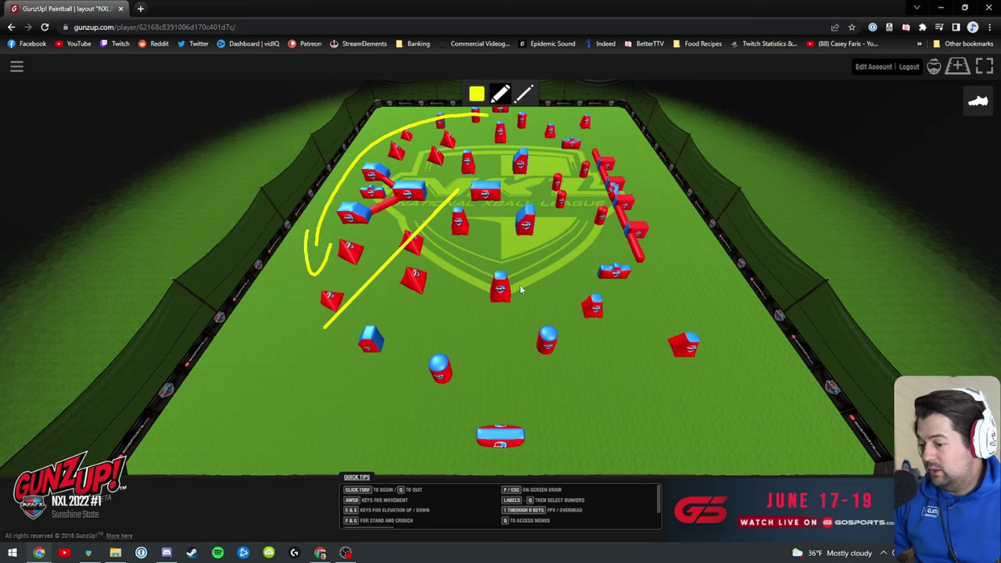
{"action": "left_click", "coordinate": [500, 95]}
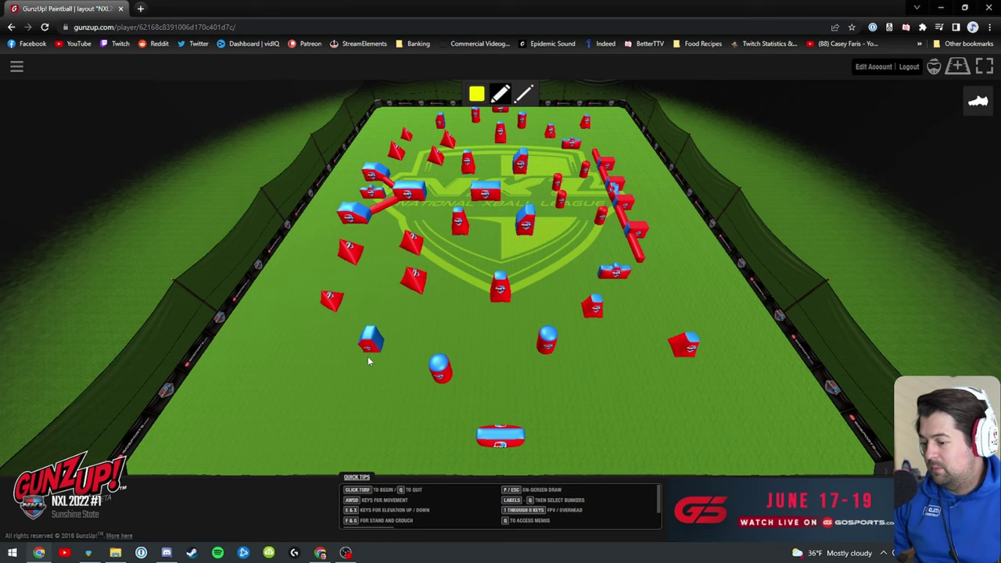
- Loop the two front blue bunkers and draw an up-right arrow, then wipe the field
{"action": "mouse_move", "coordinate": [373, 318]}
{"action": "left_mouse_down"}
{"action": "mouse_move", "coordinate": [418, 409]}
{"action": "mouse_move", "coordinate": [356, 321]}
{"action": "left_mouse_up"}
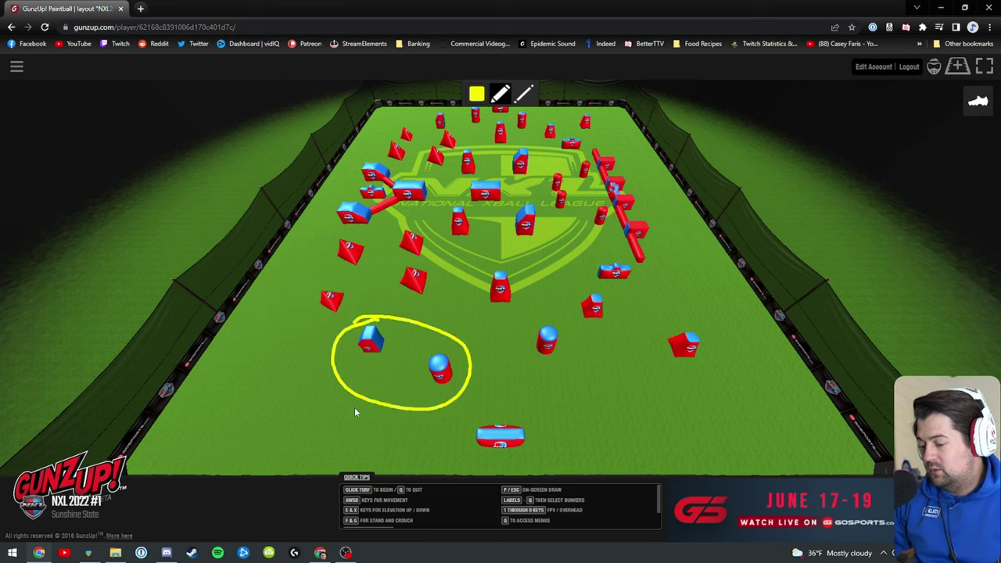
{"action": "left_click_drag", "start_coordinate": [521, 421], "coordinate": [606, 368]}
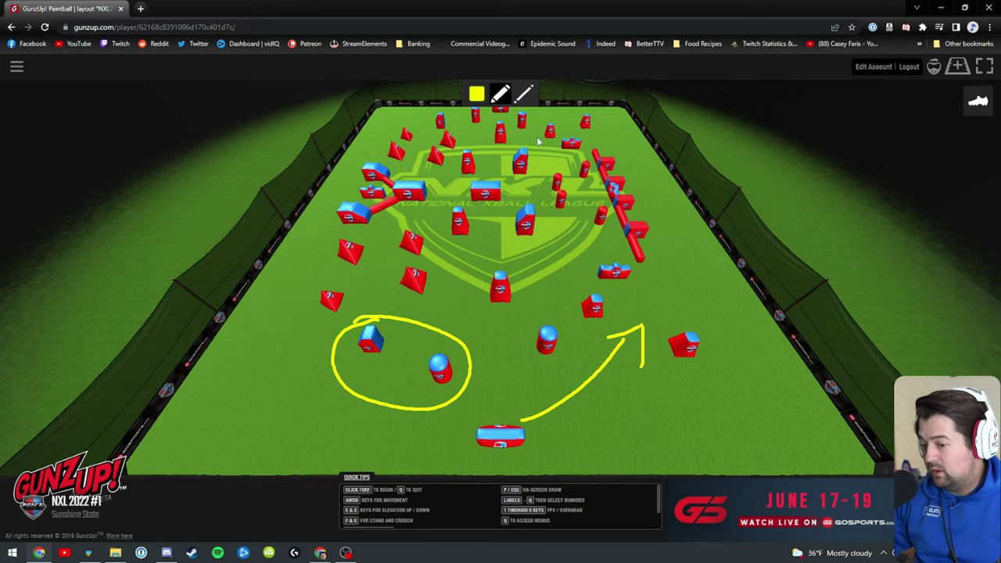
{"action": "key", "text": "Escape"}
{"action": "key", "text": "f"}
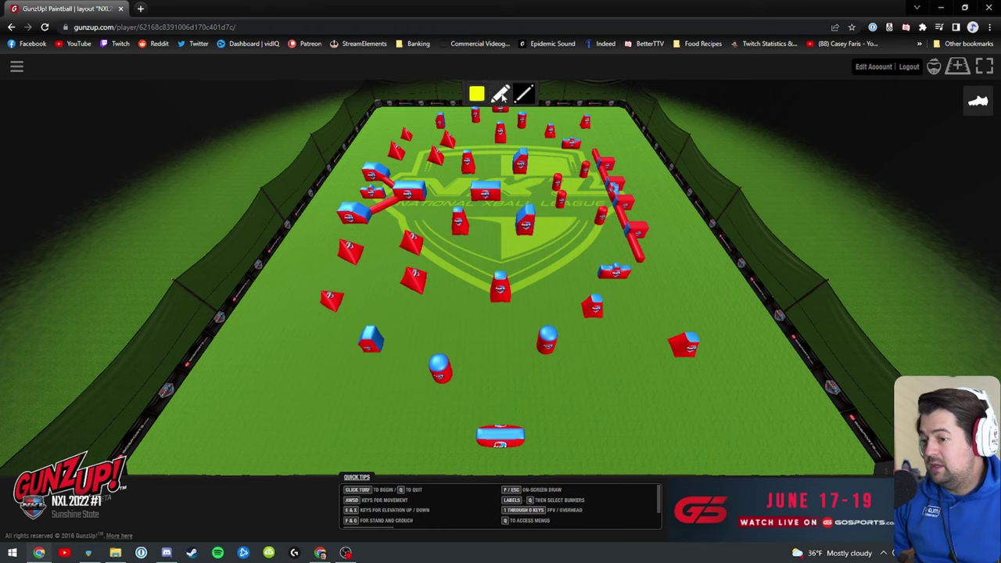
- Draw a dashed left lane from the far end and curve a path around the far-left bunker
{"action": "mouse_move", "coordinate": [493, 120]}
{"action": "left_mouse_down"}
{"action": "mouse_move", "coordinate": [422, 200]}
{"action": "mouse_move", "coordinate": [434, 216]}
{"action": "left_mouse_up"}
{"action": "key", "text": "Escape"}
{"action": "key", "text": "f"}
{"action": "mouse_move", "coordinate": [498, 116]}
{"action": "left_mouse_down"}
{"action": "mouse_move", "coordinate": [414, 207]}
{"action": "mouse_move", "coordinate": [336, 318]}
{"action": "left_mouse_up"}
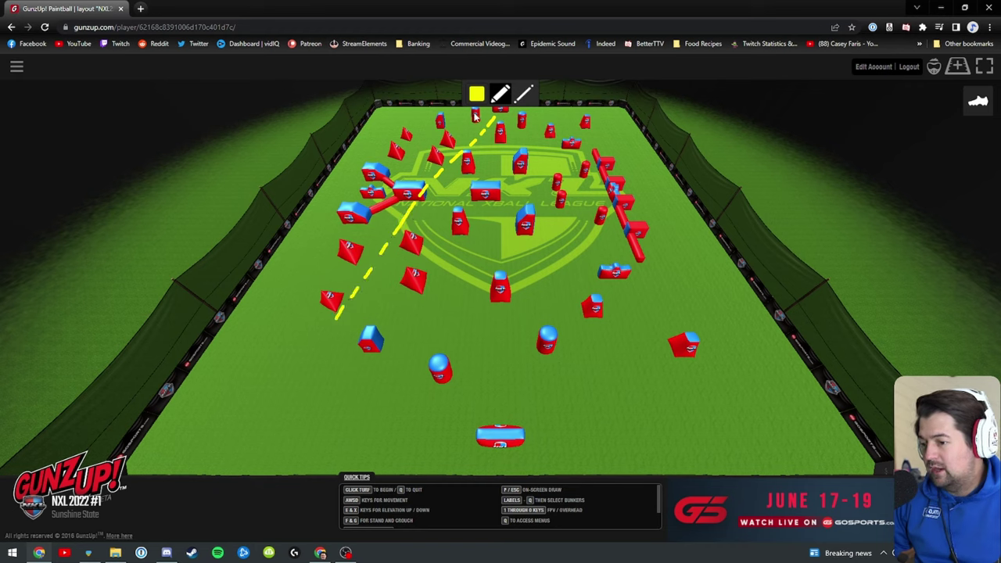
{"action": "mouse_move", "coordinate": [475, 114]}
{"action": "left_mouse_down"}
{"action": "mouse_move", "coordinate": [425, 117]}
{"action": "mouse_move", "coordinate": [402, 133]}
{"action": "mouse_move", "coordinate": [386, 144]}
{"action": "mouse_move", "coordinate": [415, 138]}
{"action": "mouse_move", "coordinate": [403, 160]}
{"action": "left_mouse_up"}
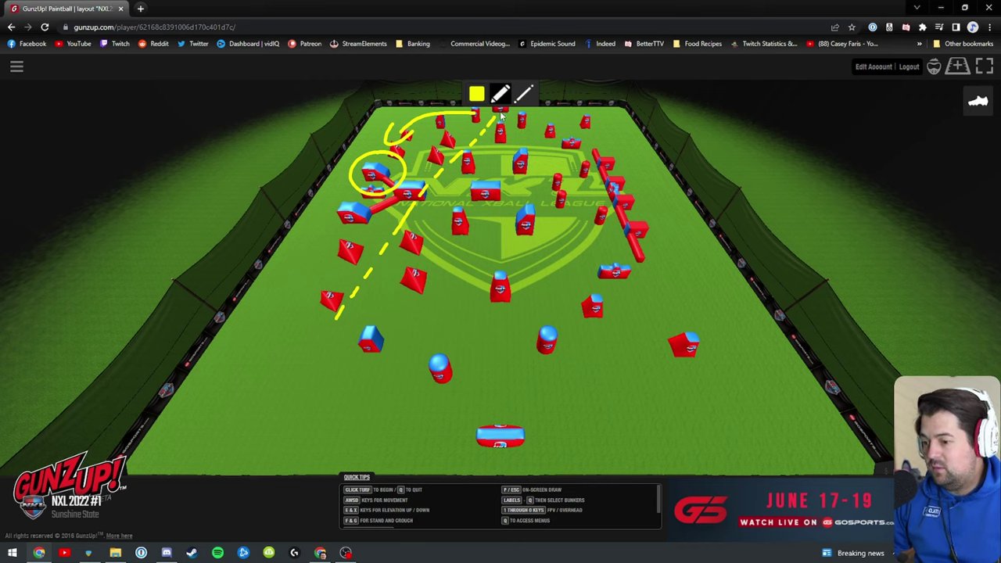
- Add a middle path toward the right snake, an up-right arrow from the front, and circle the blue bunkers
{"action": "mouse_move", "coordinate": [478, 115]}
{"action": "left_mouse_down"}
{"action": "mouse_move", "coordinate": [494, 188]}
{"action": "mouse_move", "coordinate": [591, 251]}
{"action": "mouse_move", "coordinate": [648, 263]}
{"action": "mouse_move", "coordinate": [634, 294]}
{"action": "mouse_move", "coordinate": [669, 294]}
{"action": "left_mouse_up"}
{"action": "left_click", "coordinate": [524, 93]}
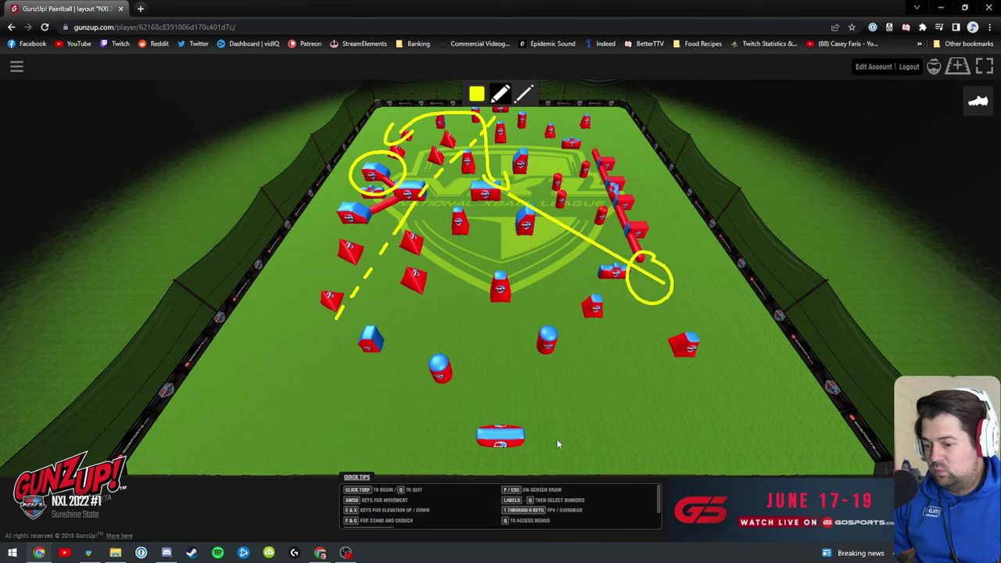
{"action": "mouse_move", "coordinate": [549, 445]}
{"action": "left_mouse_down"}
{"action": "mouse_move", "coordinate": [608, 372]}
{"action": "mouse_move", "coordinate": [634, 334]}
{"action": "left_mouse_up"}
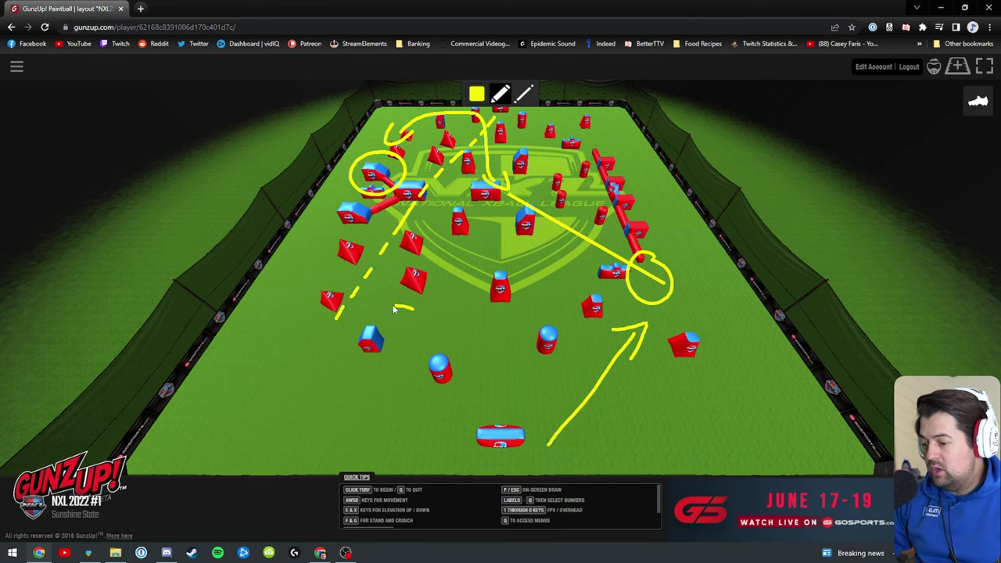
{"action": "left_click_drag", "start_coordinate": [395, 310], "coordinate": [399, 308]}
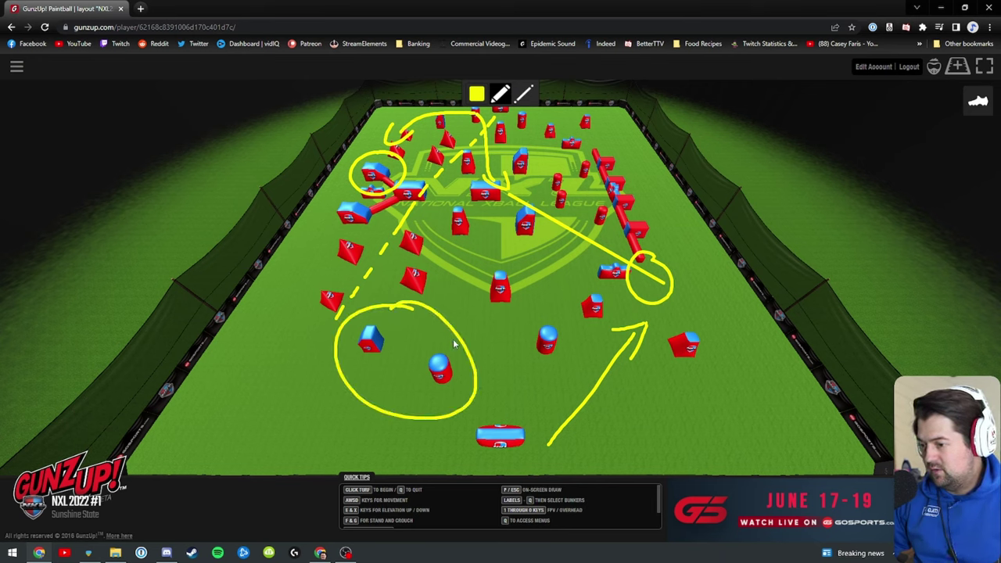